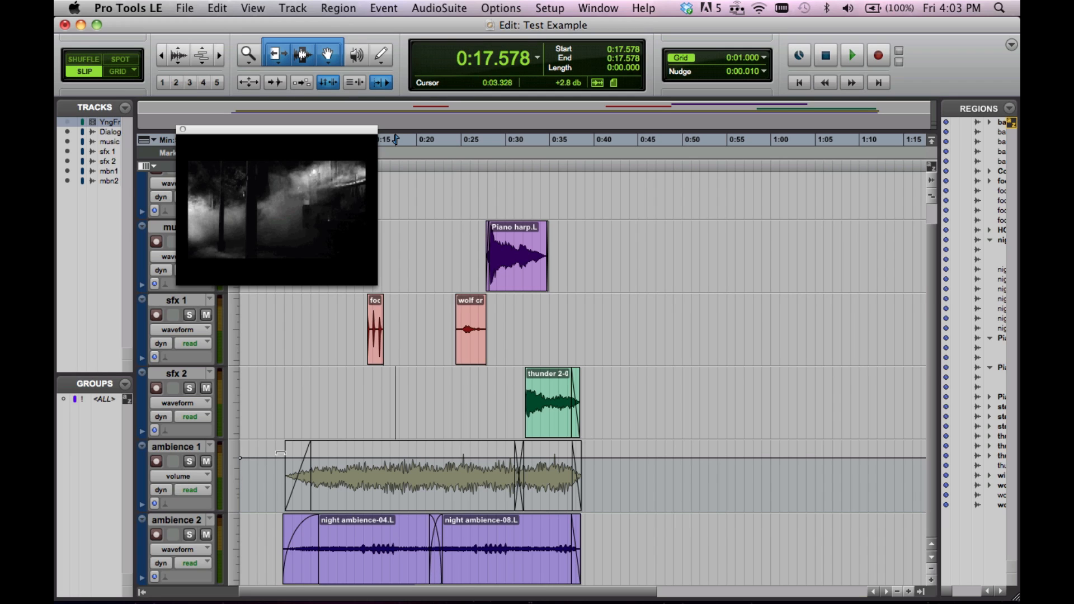
Lower the ambience 1 volume automation to -14.2 dB across a selection from about 0:02.4 to 0:43.8
drag(290, 452, 628, 470)
key(super+z)
drag(571, 452, 553, 468)
Switch the ambience 1 track view to waveform and clear the time selection by placing the cursor at about 0:23.4
click(203, 476)
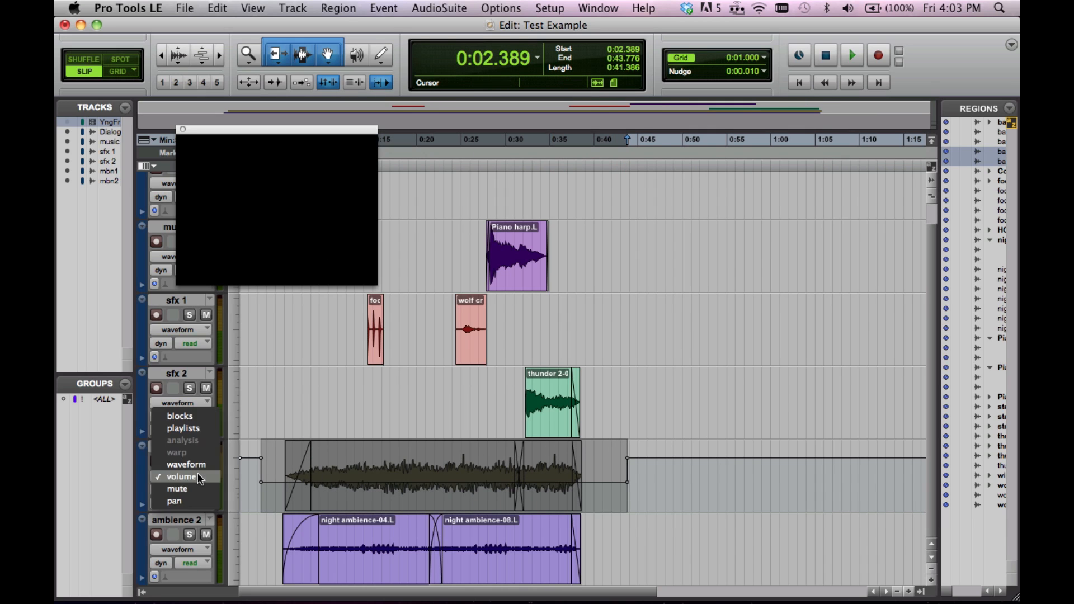
click(187, 461)
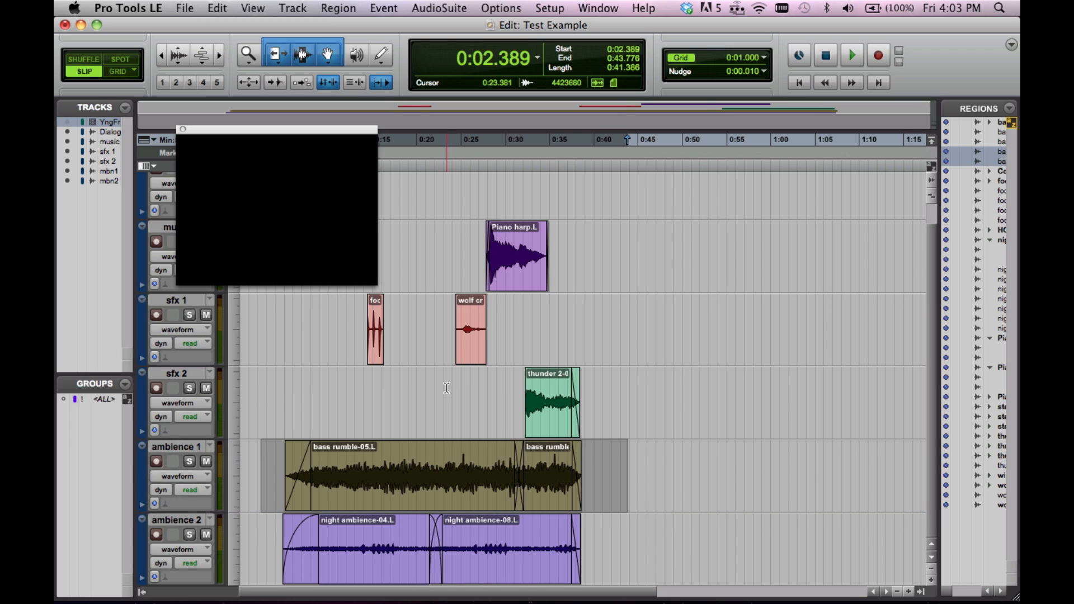
click(447, 387)
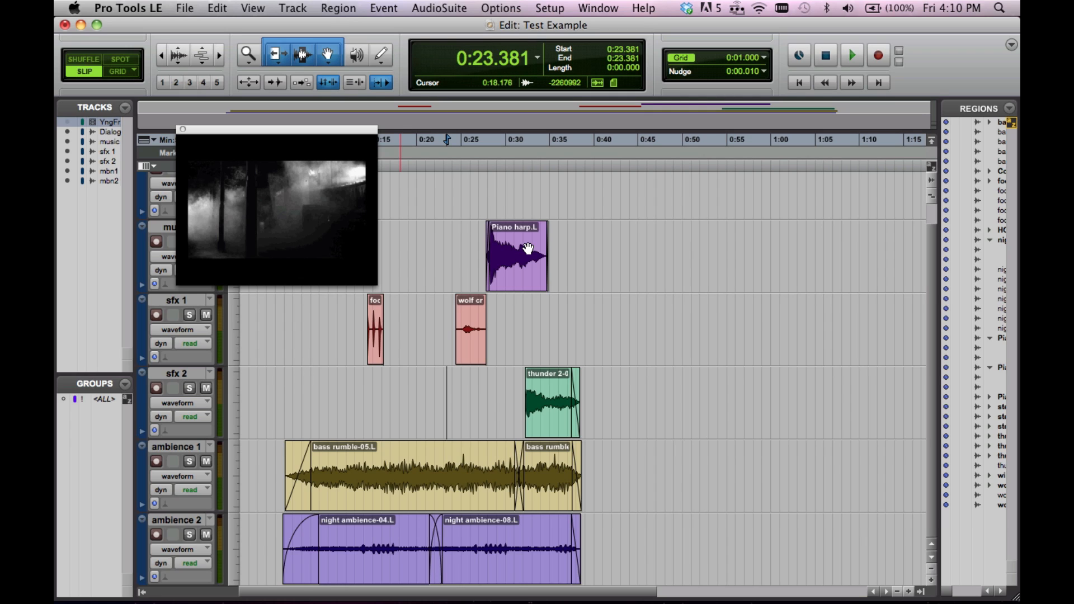
Open the Mix window, narrow it to about five channel strips and place it beside the regions in the timeline
click(598, 8)
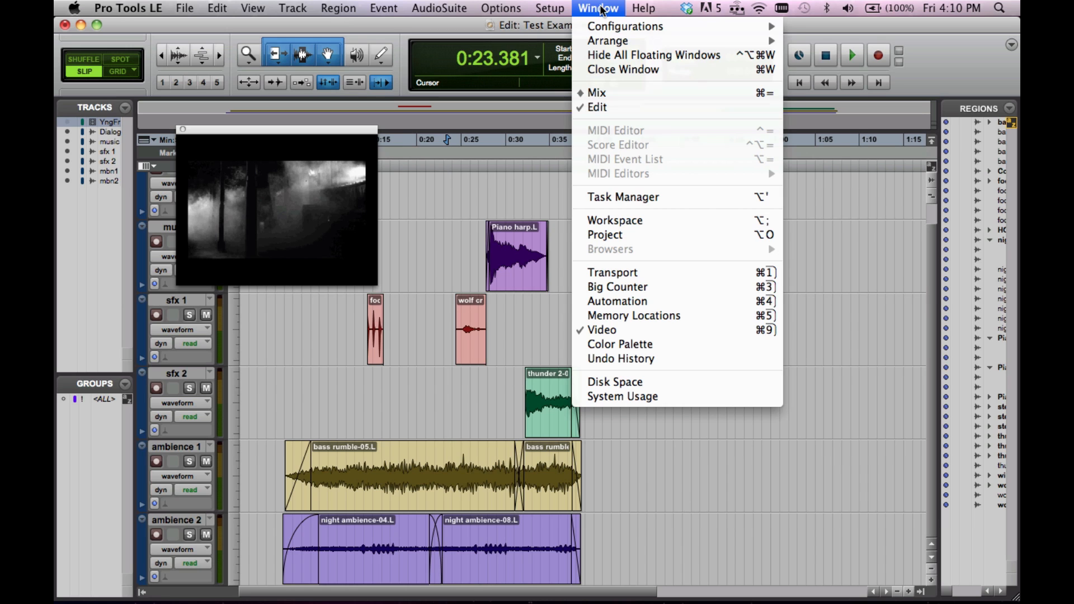
click(596, 93)
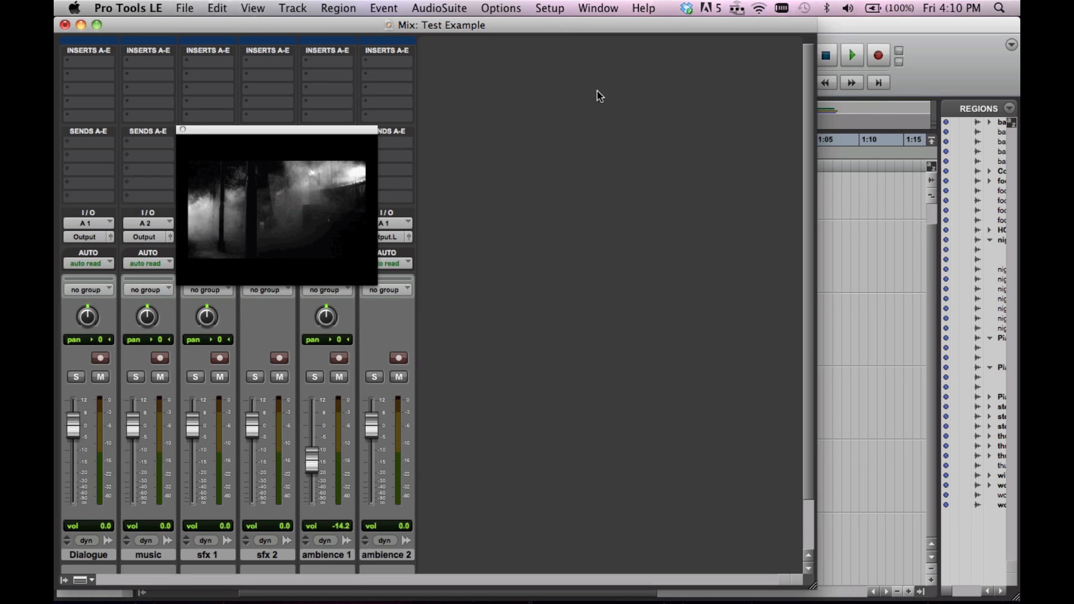
drag(582, 25, 675, 16)
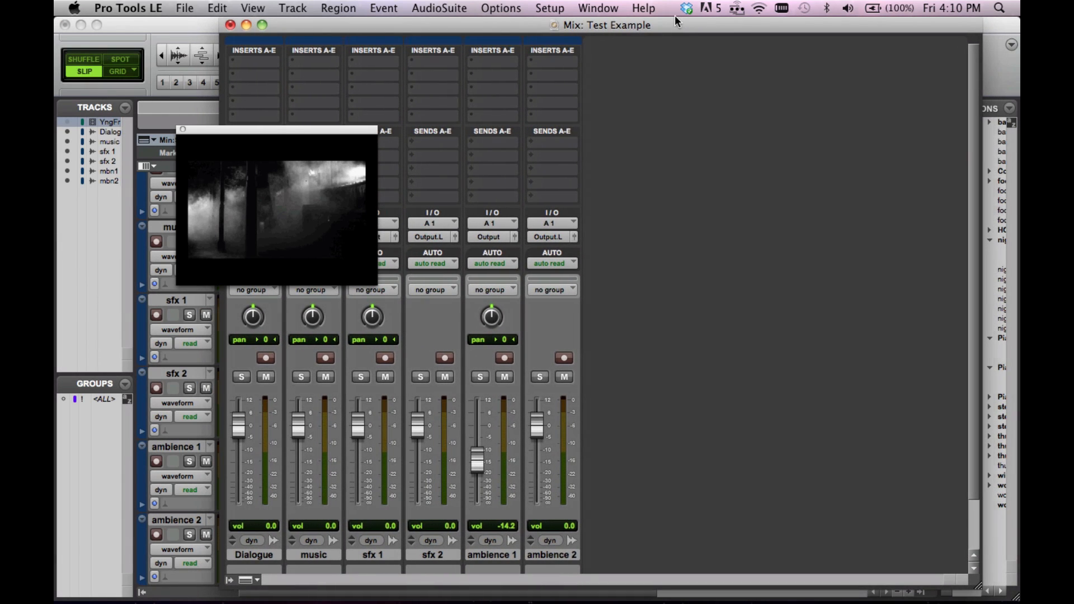
drag(933, 588, 610, 585)
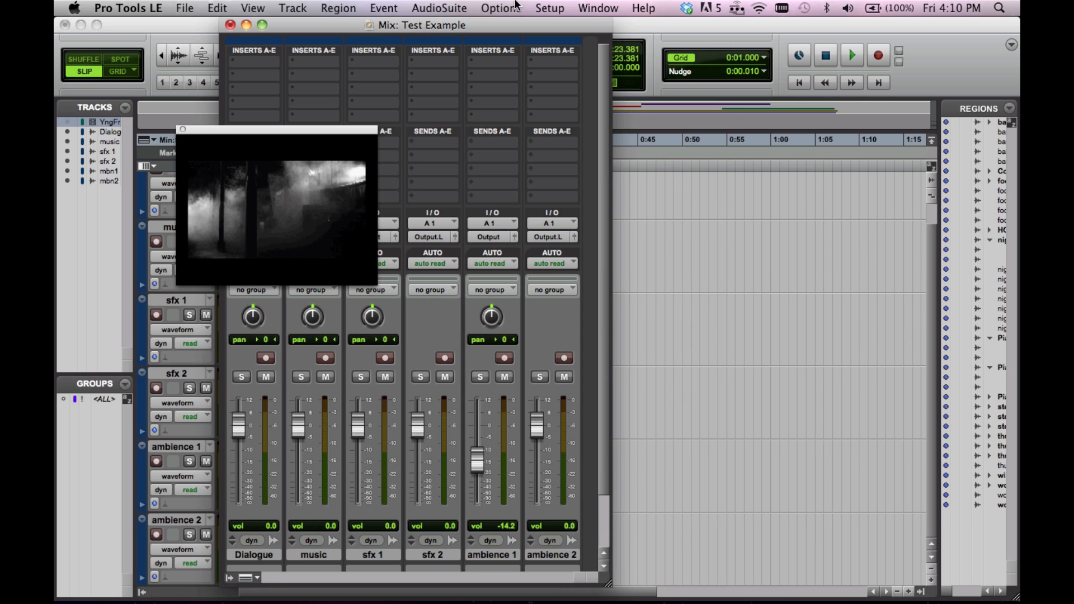
drag(500, 19, 789, 18)
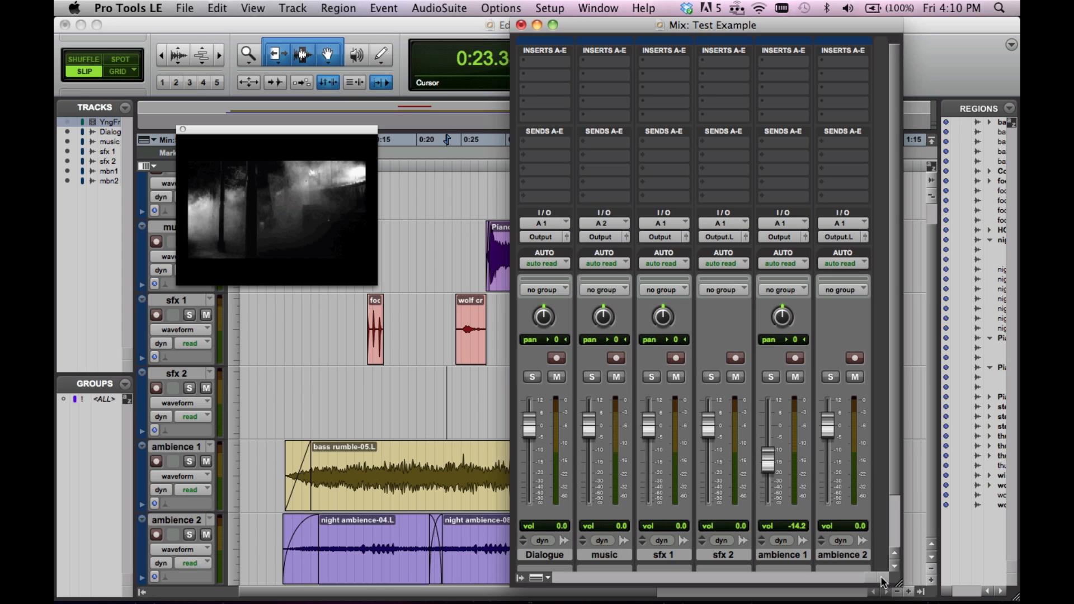
drag(901, 587, 828, 587)
drag(582, 34, 687, 34)
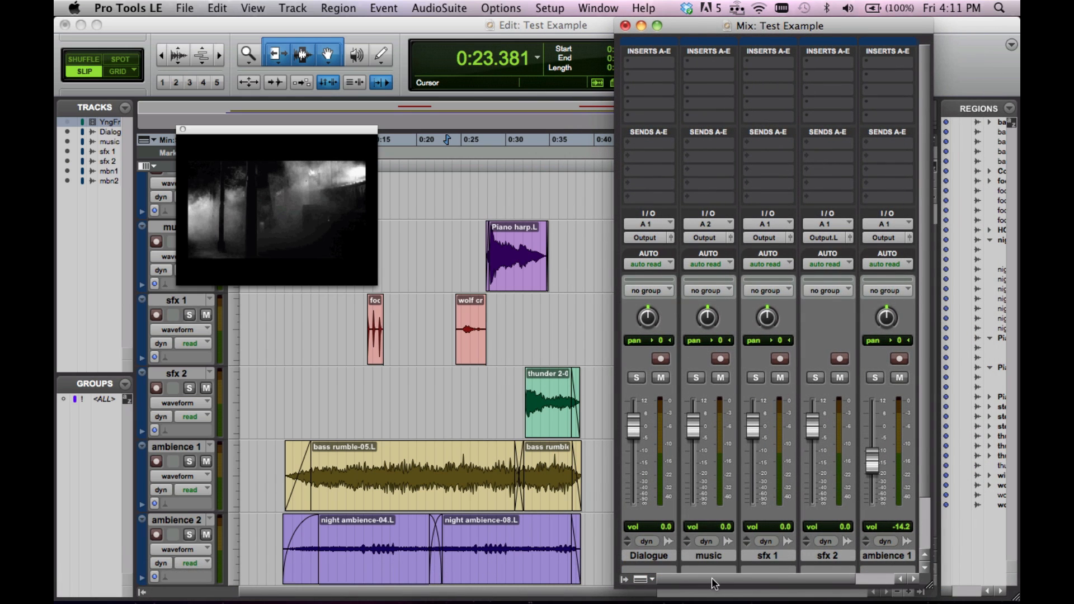
Bring the ambience 2 channel strip into view and play the session briefly to check the channel meters
drag(713, 584, 752, 583)
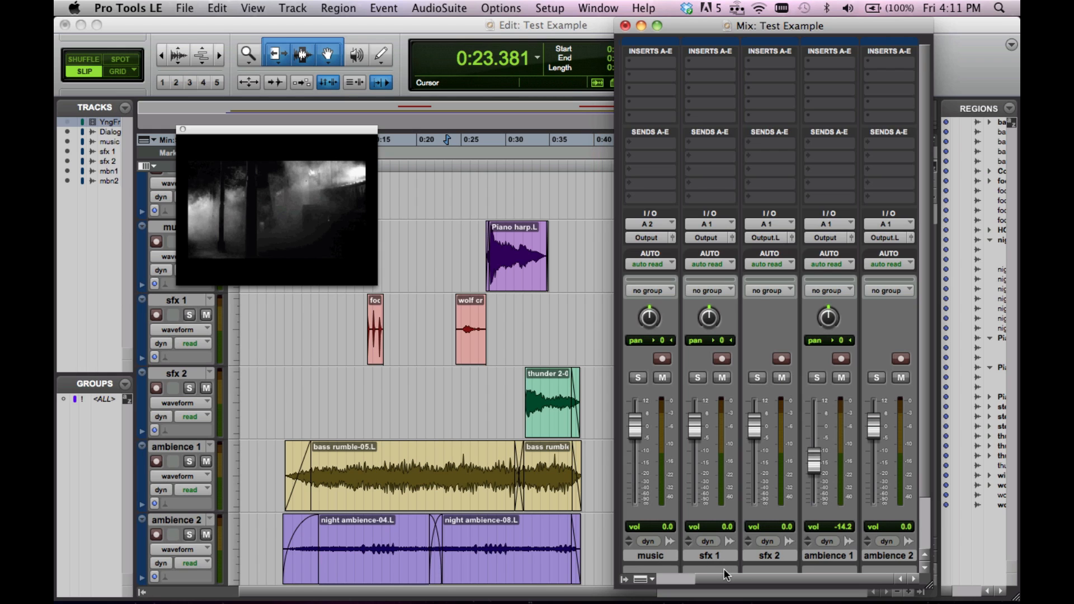
key(space)
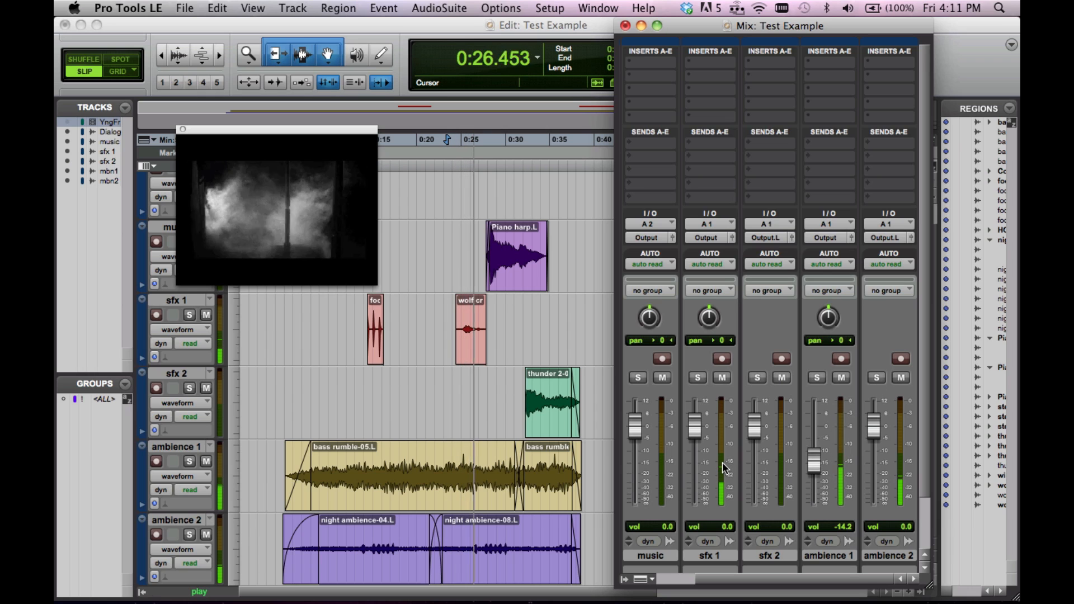
key(space)
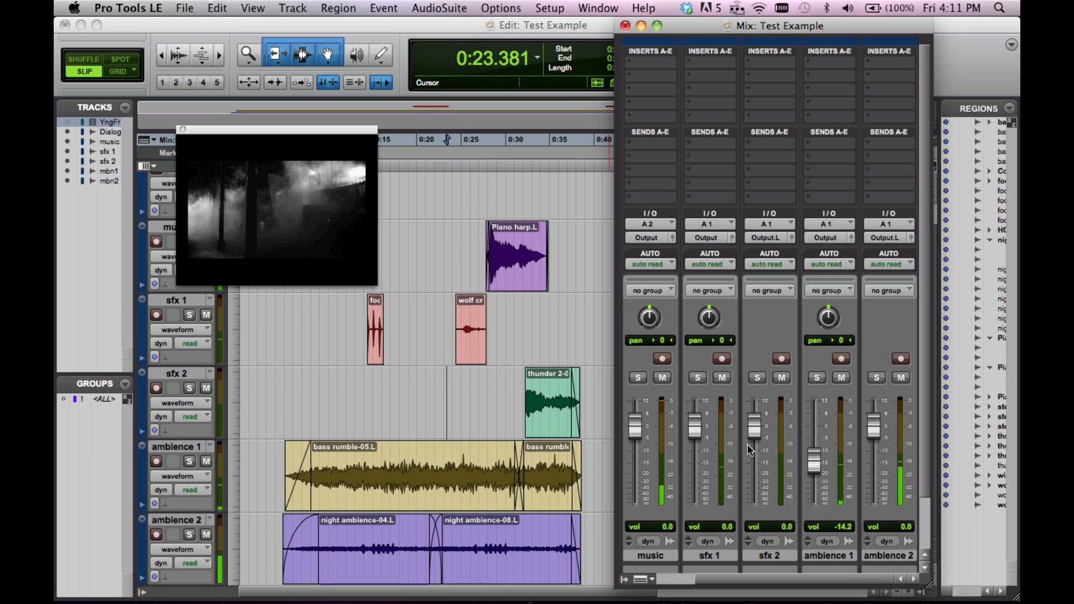
Display volume automation on the ambience 1 and ambience 2 tracks and bring the Mix window back to the front
click(184, 473)
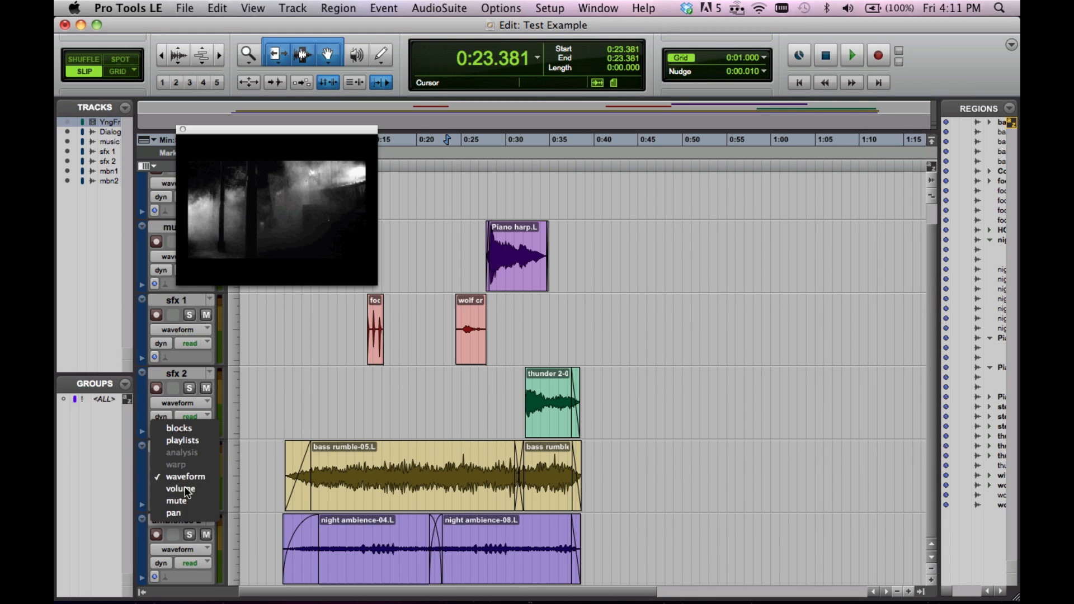
click(184, 489)
click(181, 549)
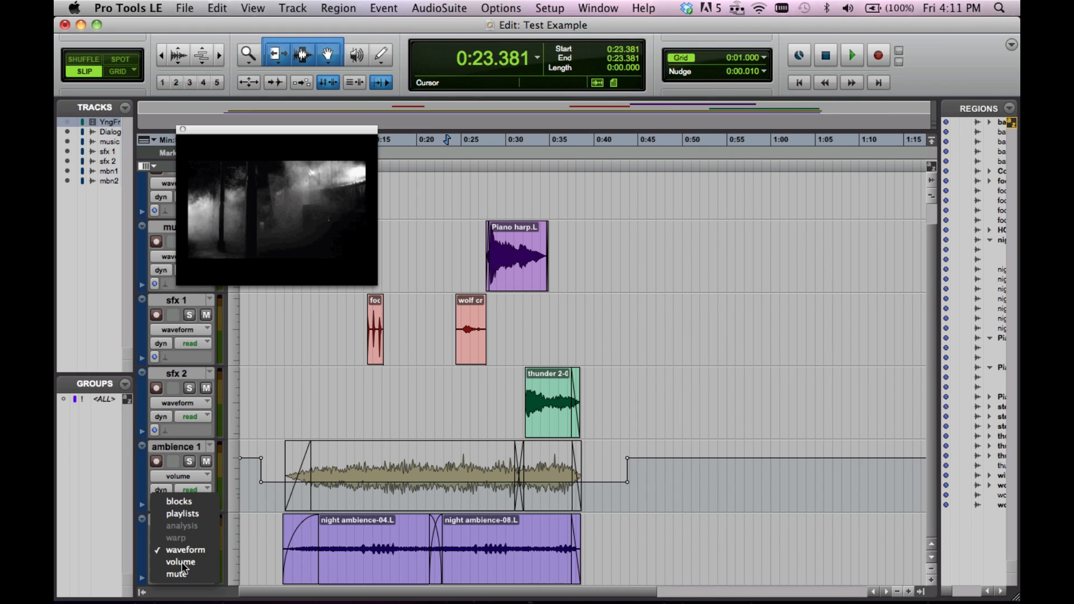
click(182, 562)
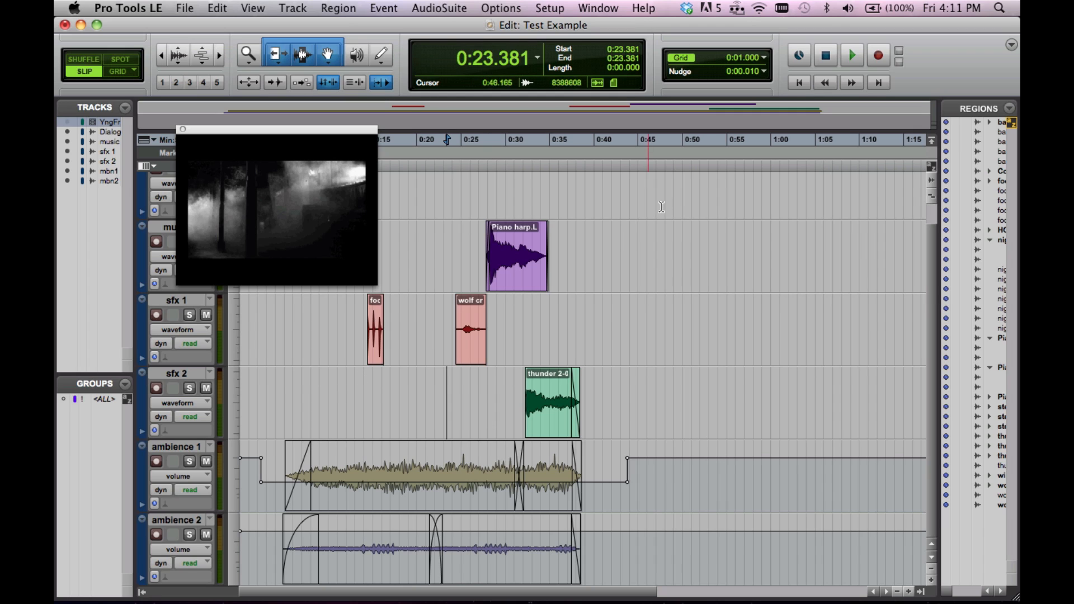
click(598, 9)
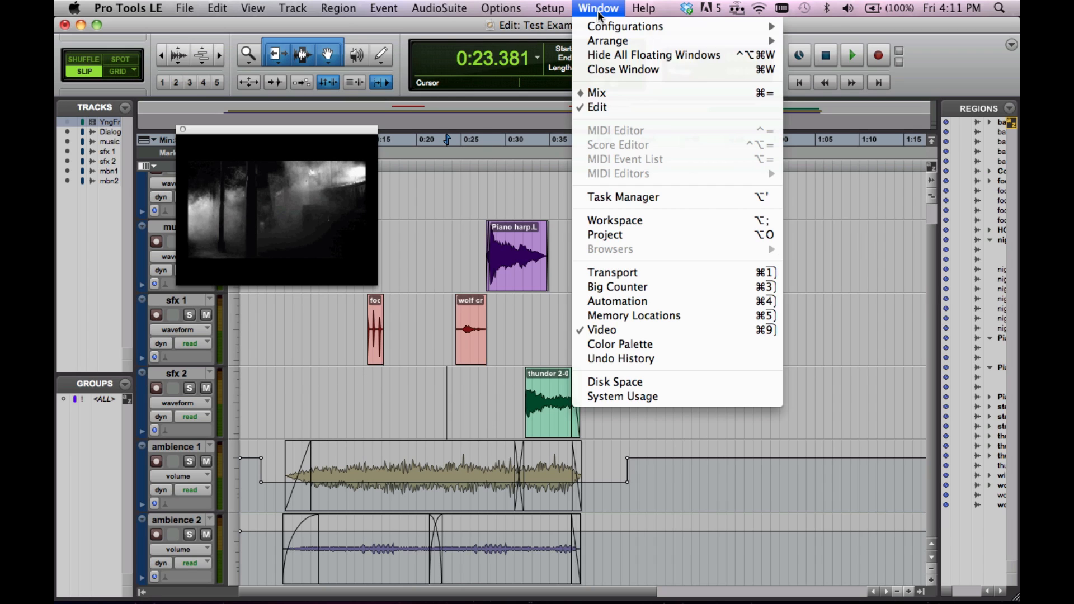
click(598, 93)
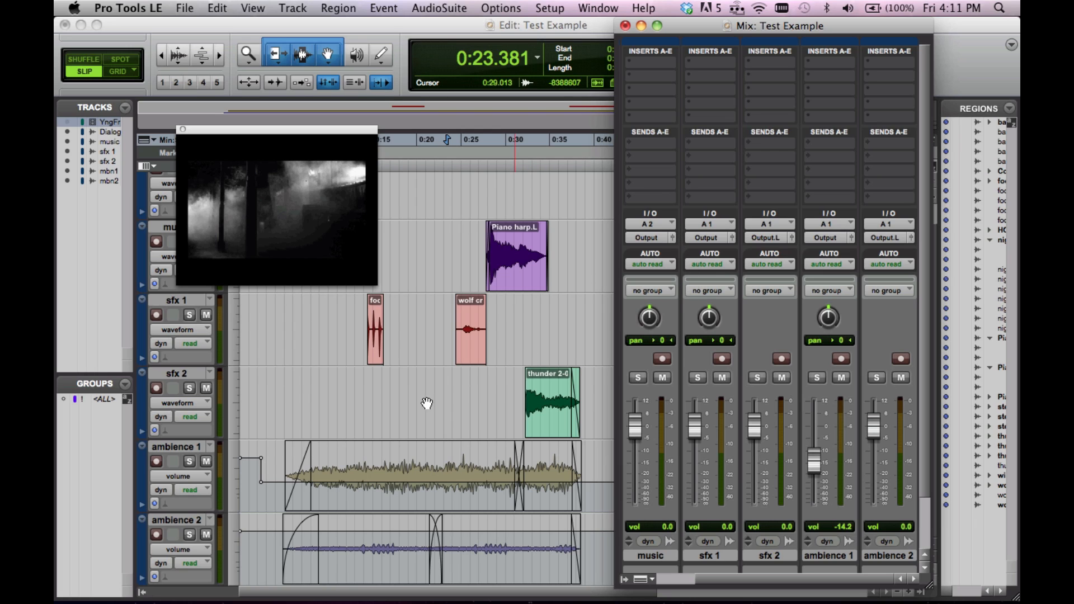
Place the playback start at about 0:06.5 and set the automation mode of ambience 1 and ambience 2 to touch
click(297, 469)
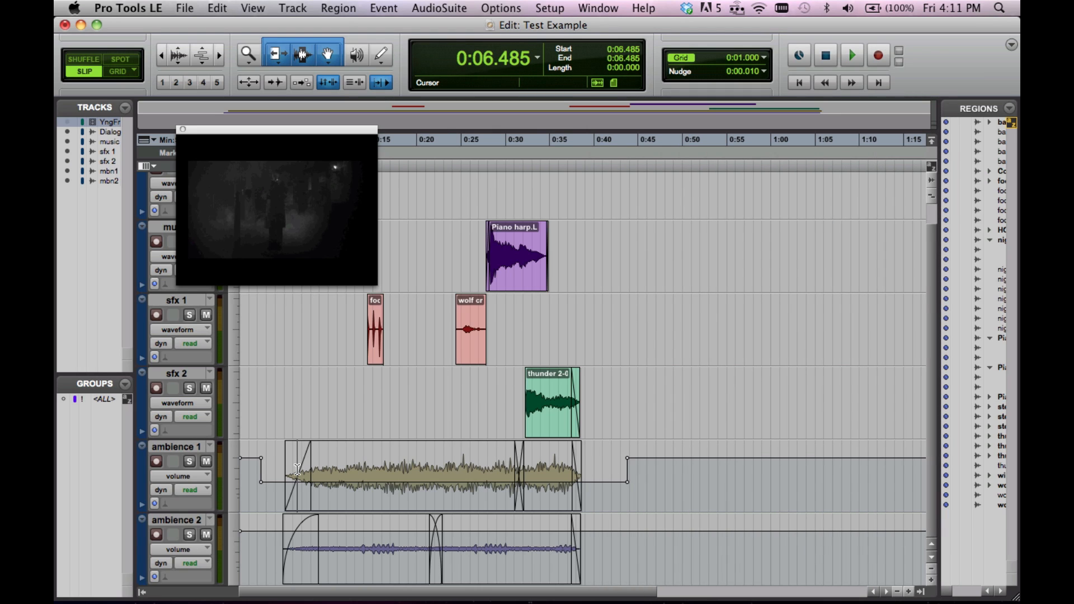
key(super+equal)
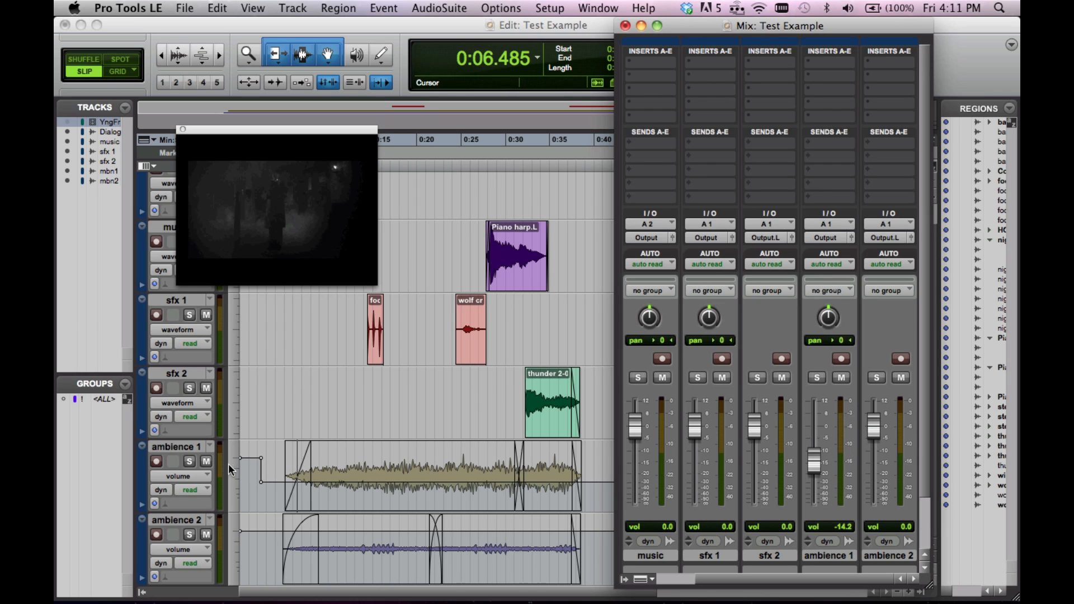
click(197, 492)
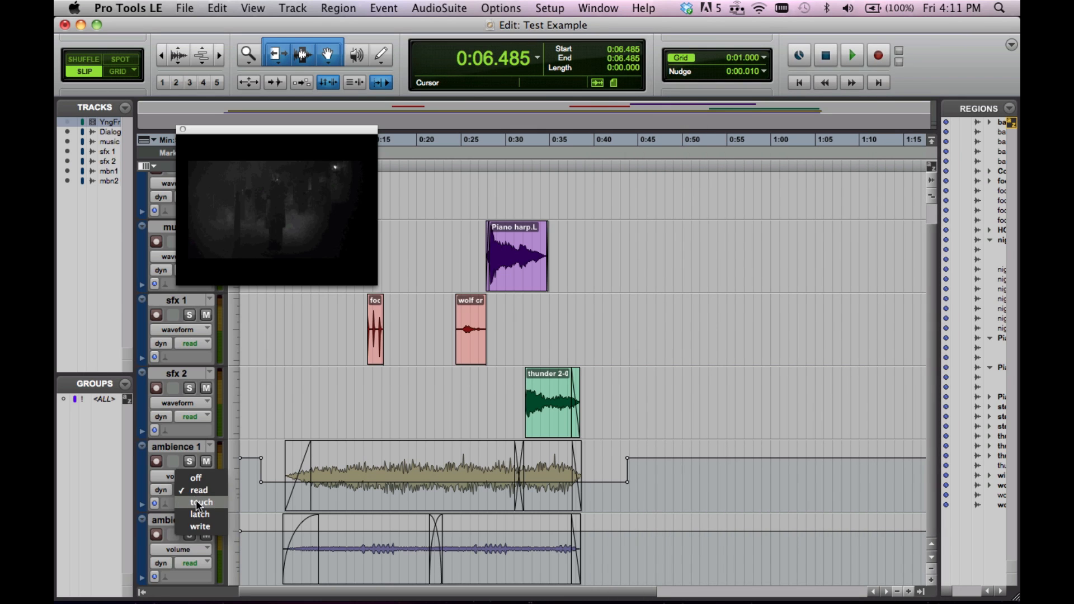
click(198, 502)
key(super+equal)
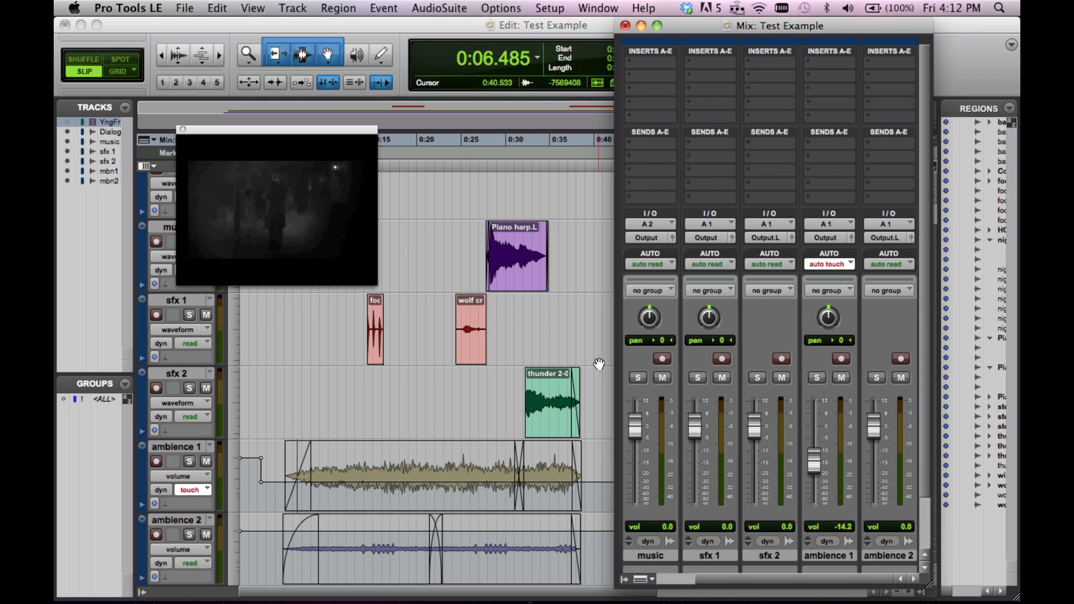
click(881, 263)
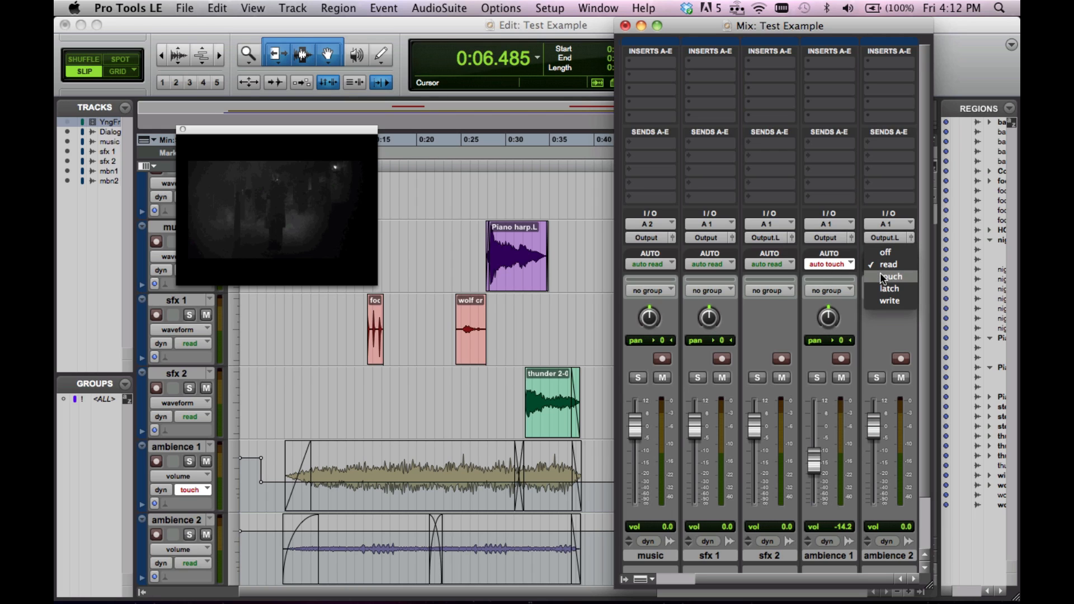
click(881, 276)
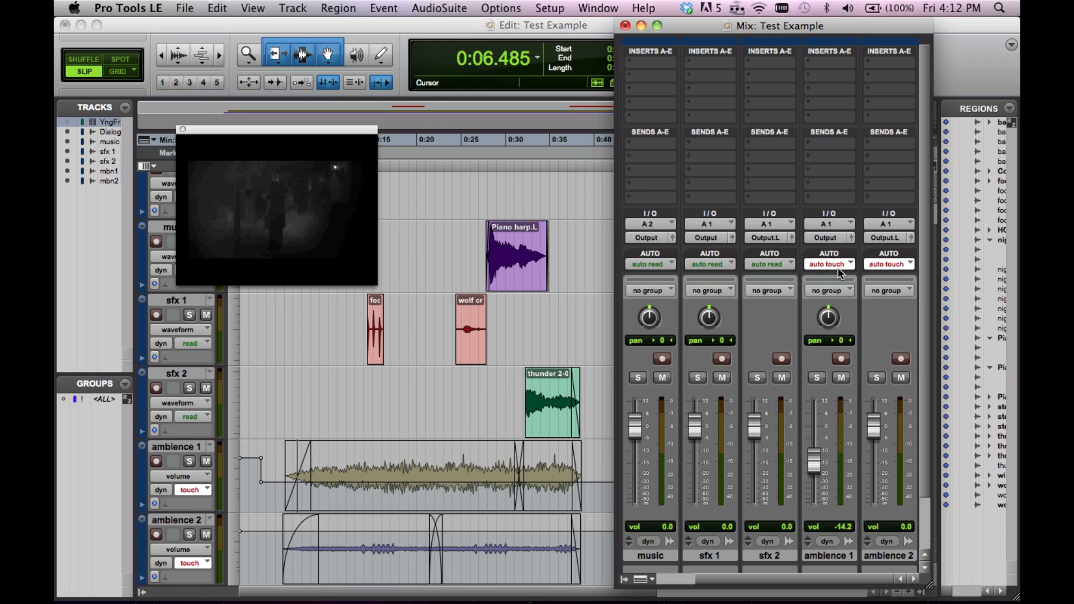
Record volume automation on ambience 1 by riding its fader up and down during playback, stopping at about 0:27.3
key(space)
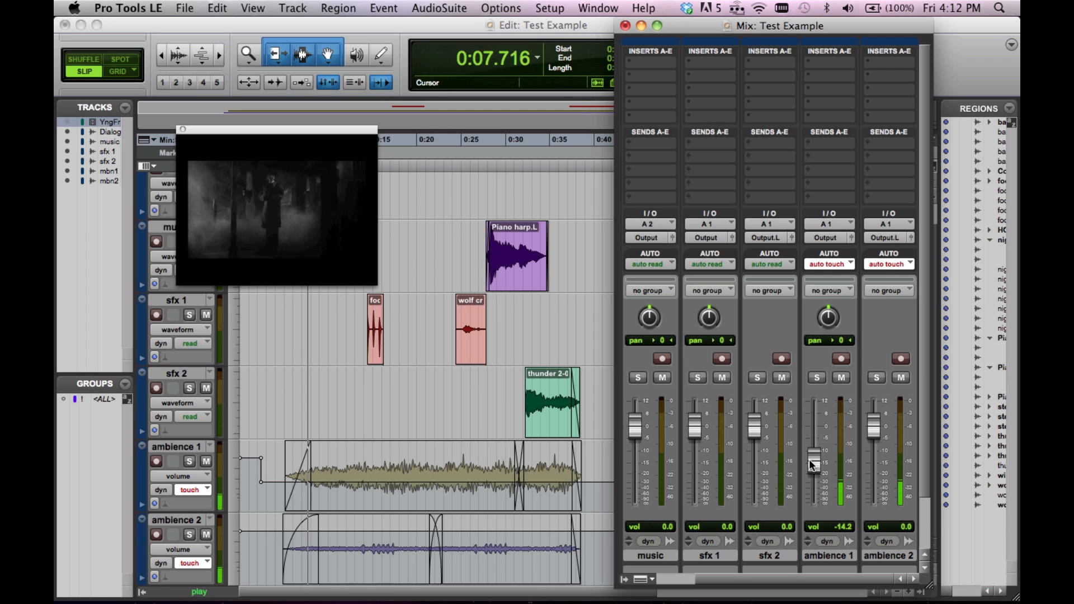
mouse_move(809, 459)
mouse_down()
mouse_move(814, 438)
mouse_move(816, 479)
mouse_up()
key(space)
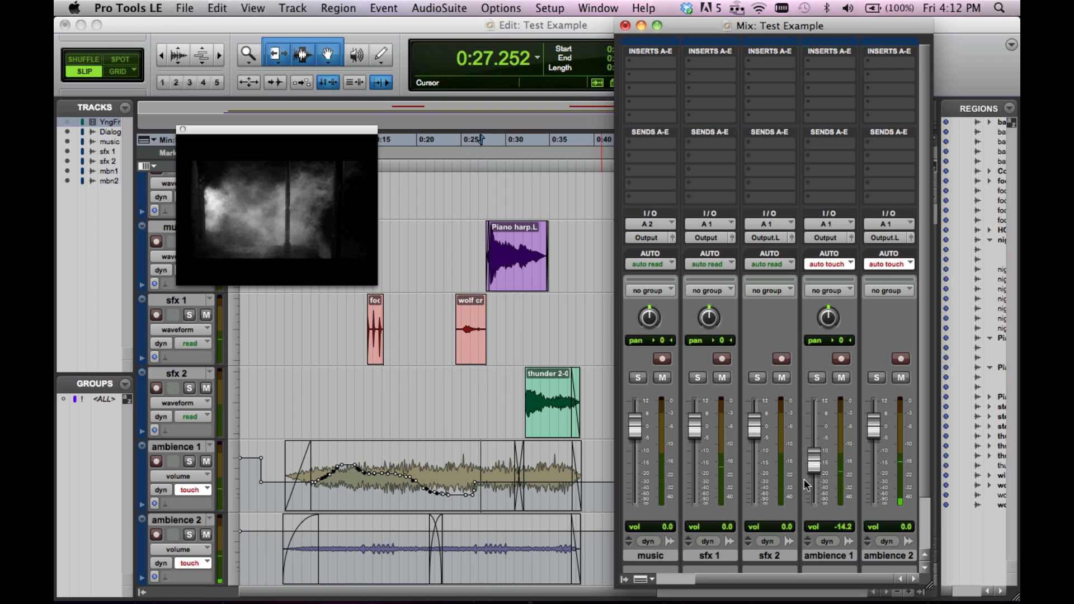
Play from about 0:05.5, switch ambience 2 to write mode and record a volume ride with its fader, ending at -5.5 dB
click(331, 499)
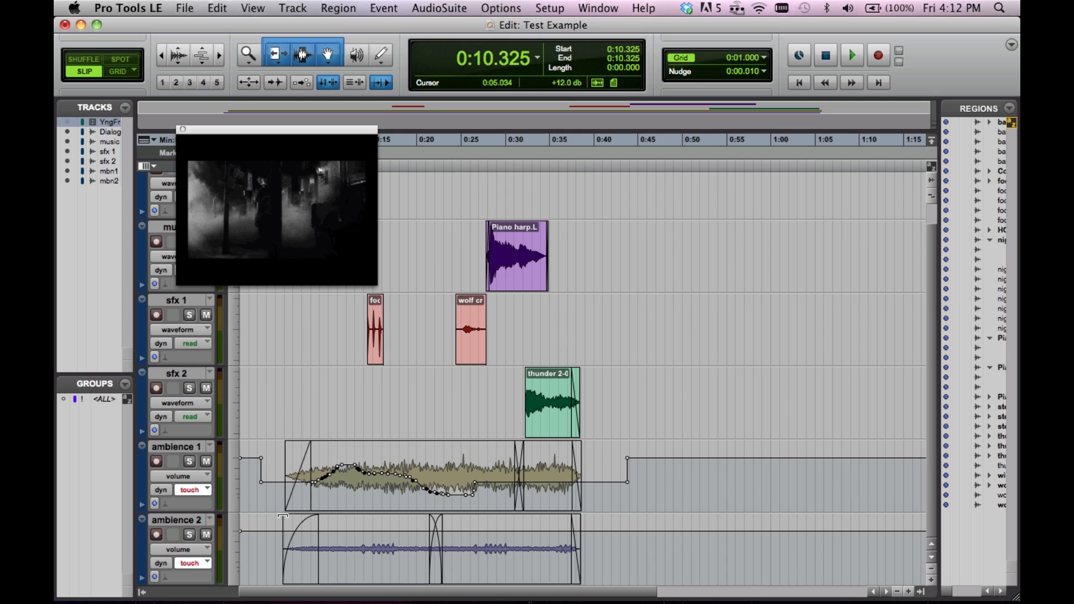
click(288, 548)
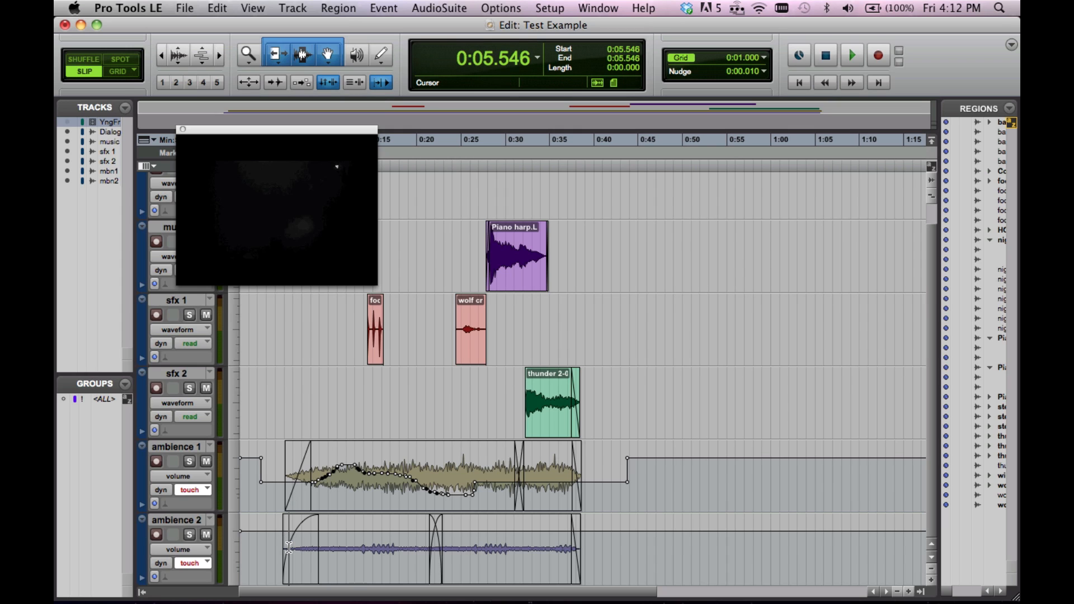
key(super+equal)
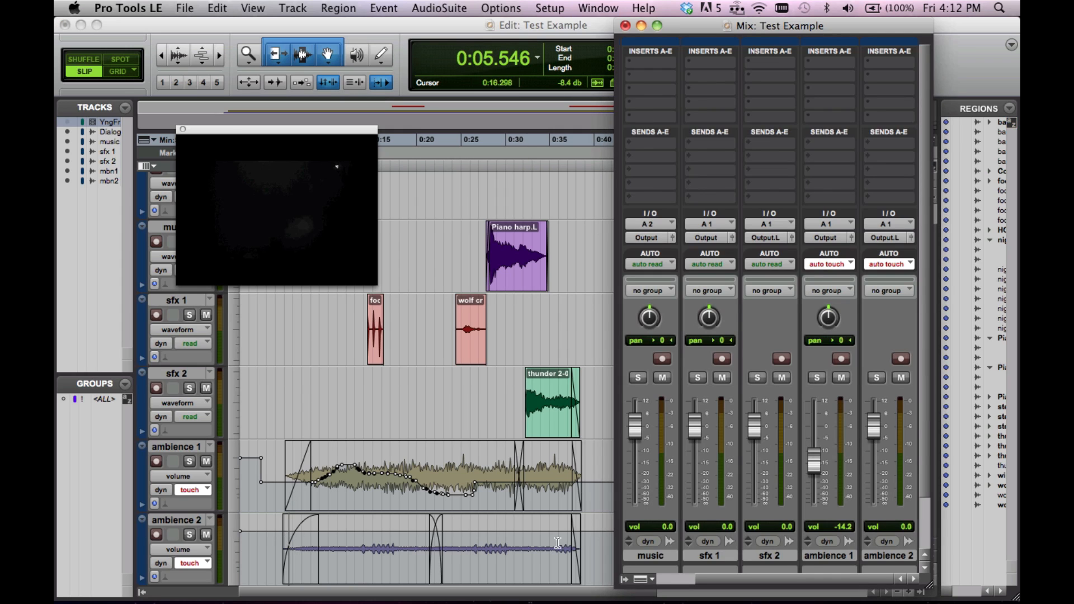
key(space)
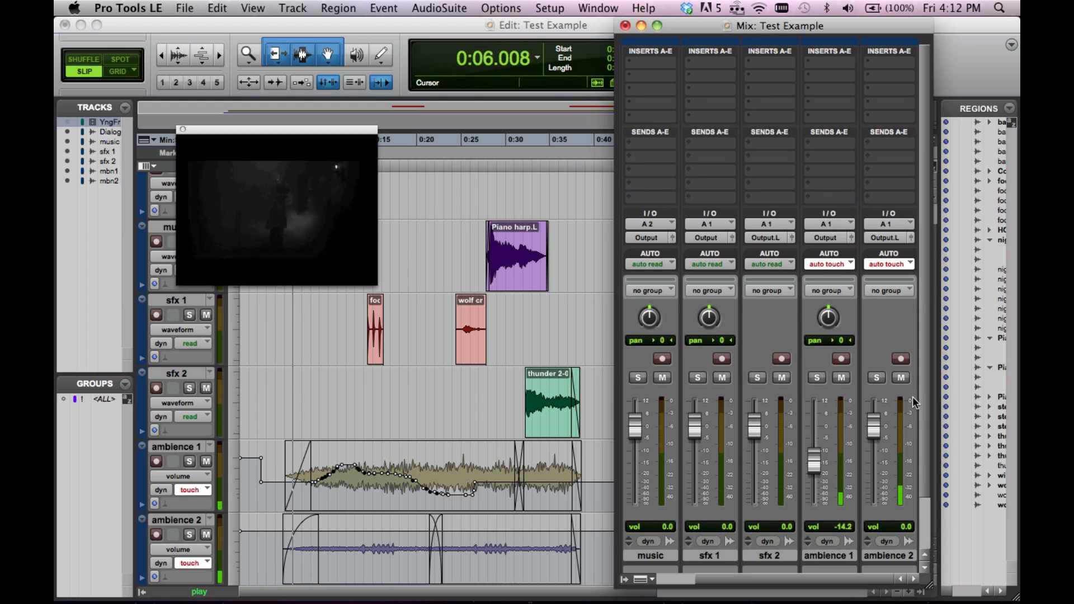
click(889, 264)
click(890, 265)
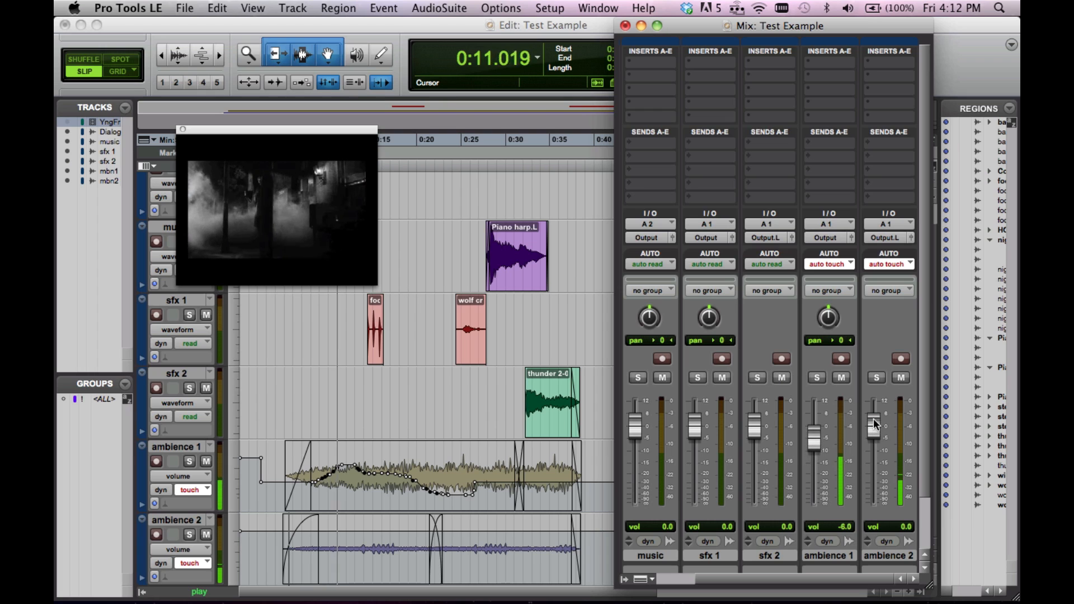
click(905, 262)
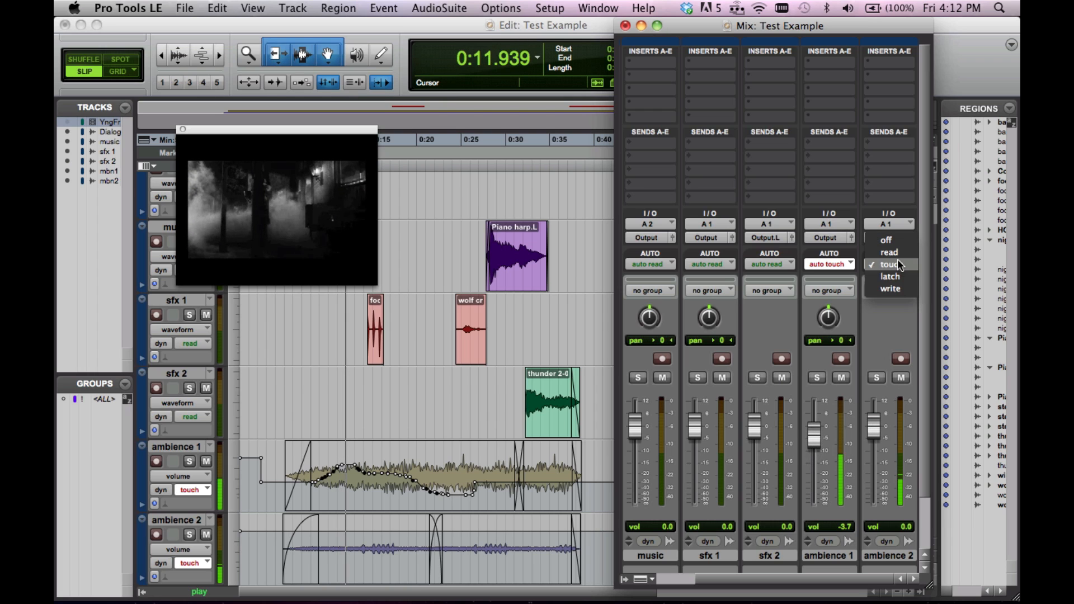
click(893, 294)
mouse_move(874, 425)
mouse_down()
mouse_move(879, 465)
mouse_move(897, 445)
mouse_up()
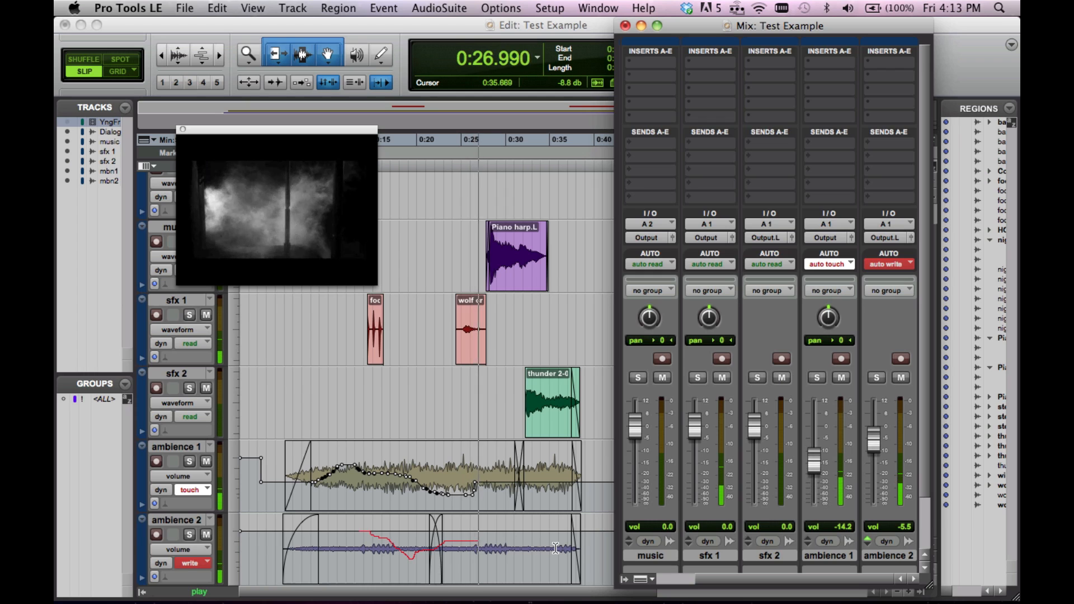
key(space)
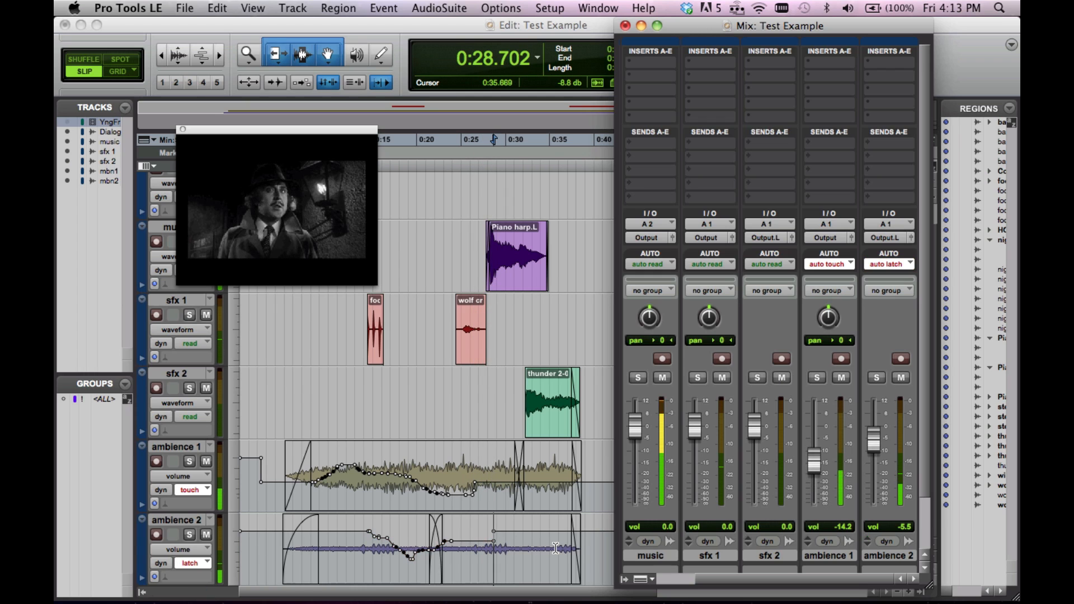
Delete the volume automation points on ambience 1 between about 0:15.1 and 0:19.7
click(416, 563)
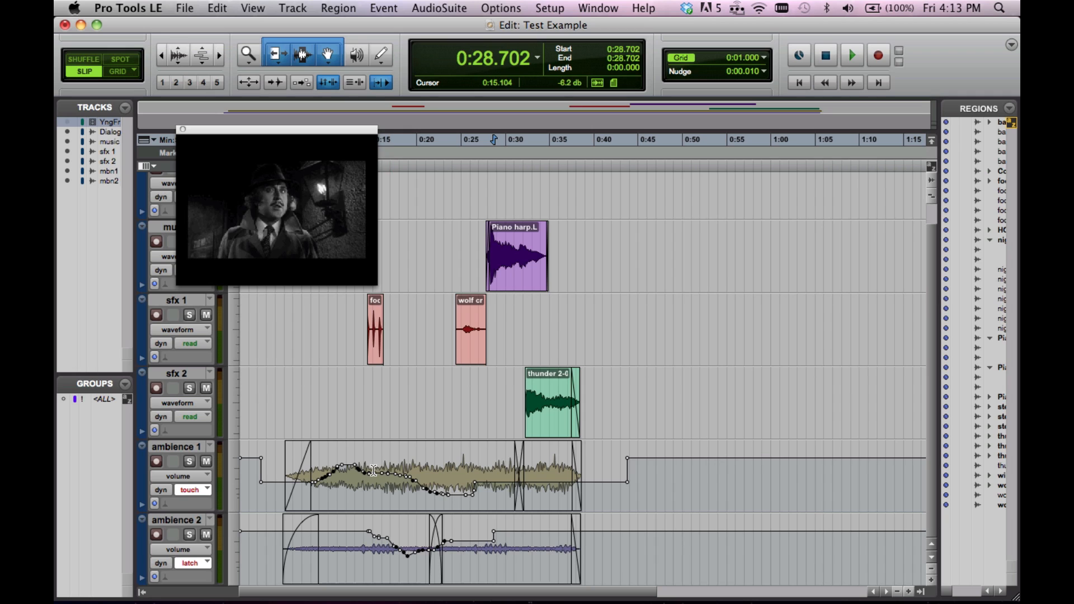
drag(373, 471, 414, 473)
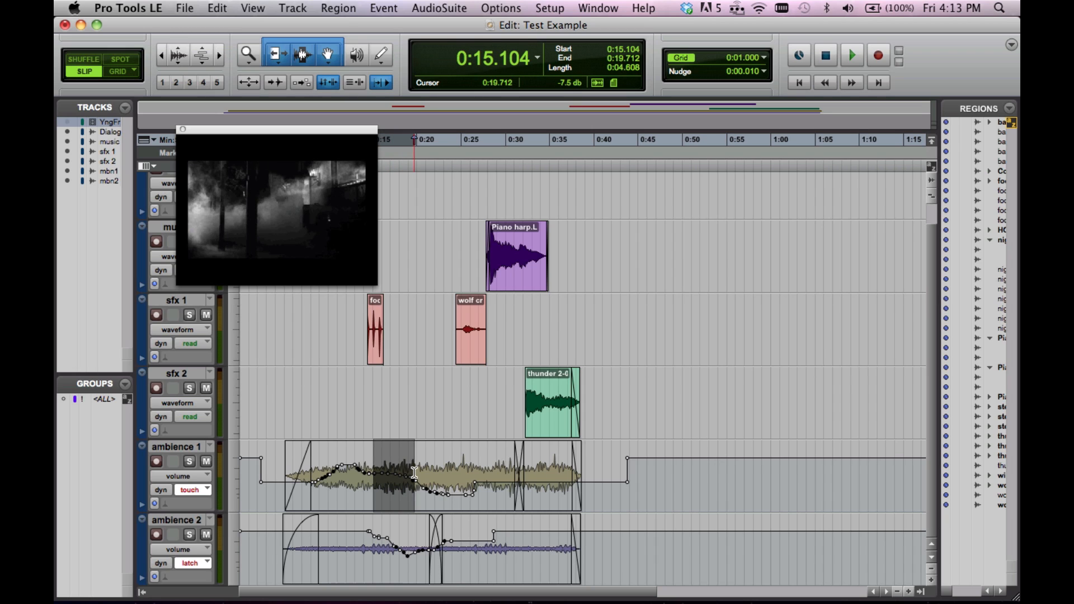
key(BackSpace)
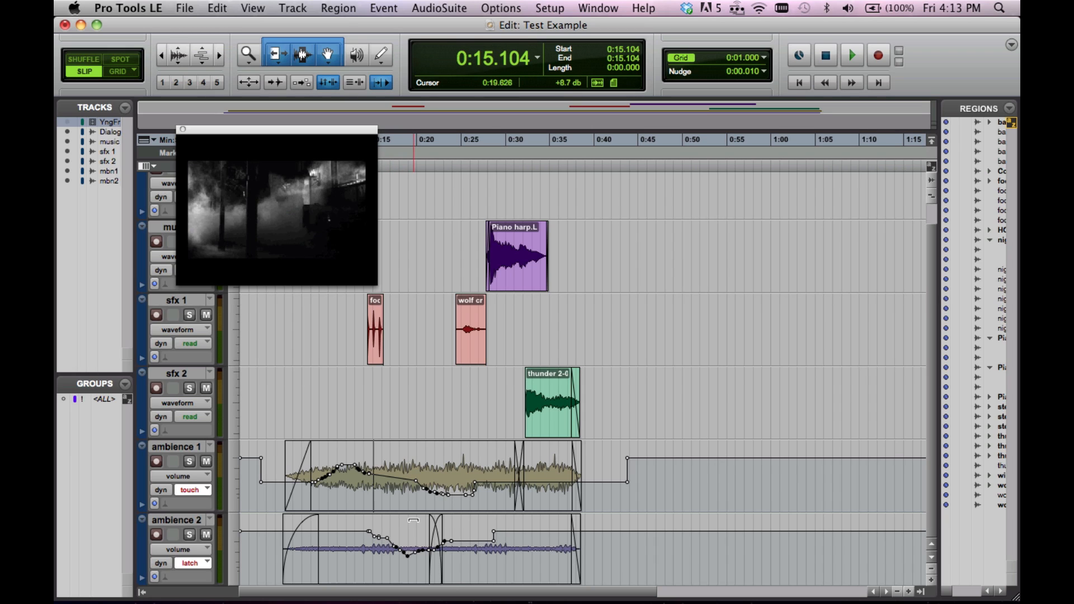
Display pan automation on the ambience 1 track and check the automation views available for ambience 2, keeping it on volume
click(197, 478)
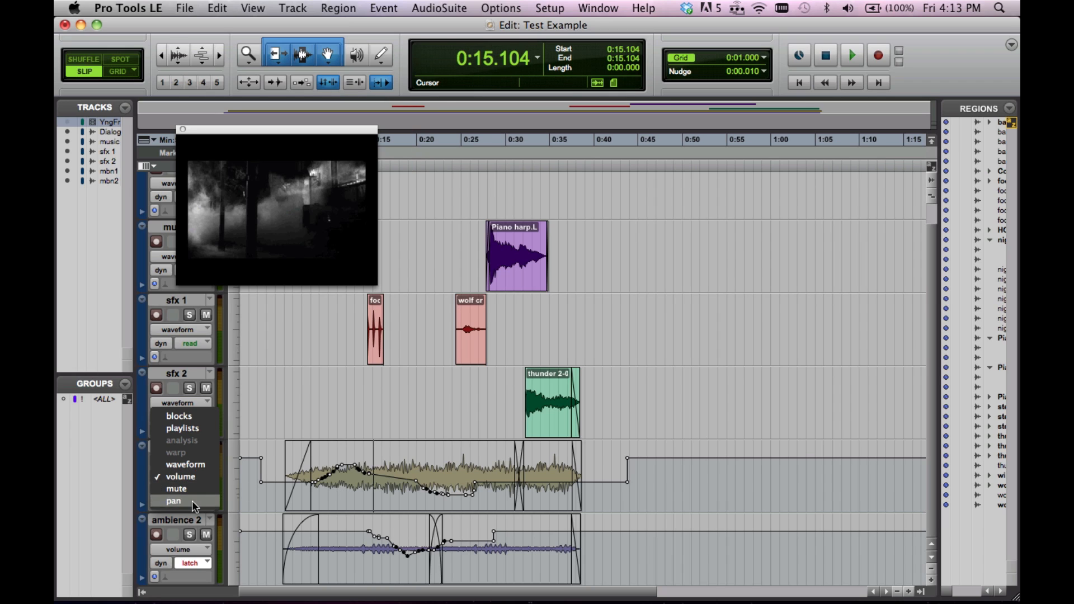
click(192, 502)
click(192, 546)
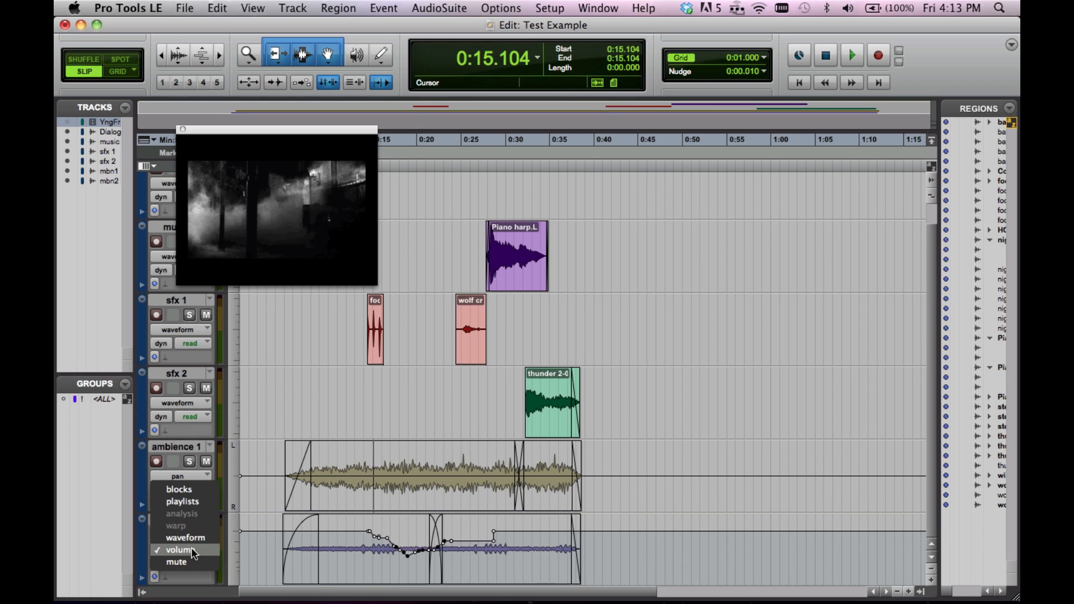
click(260, 473)
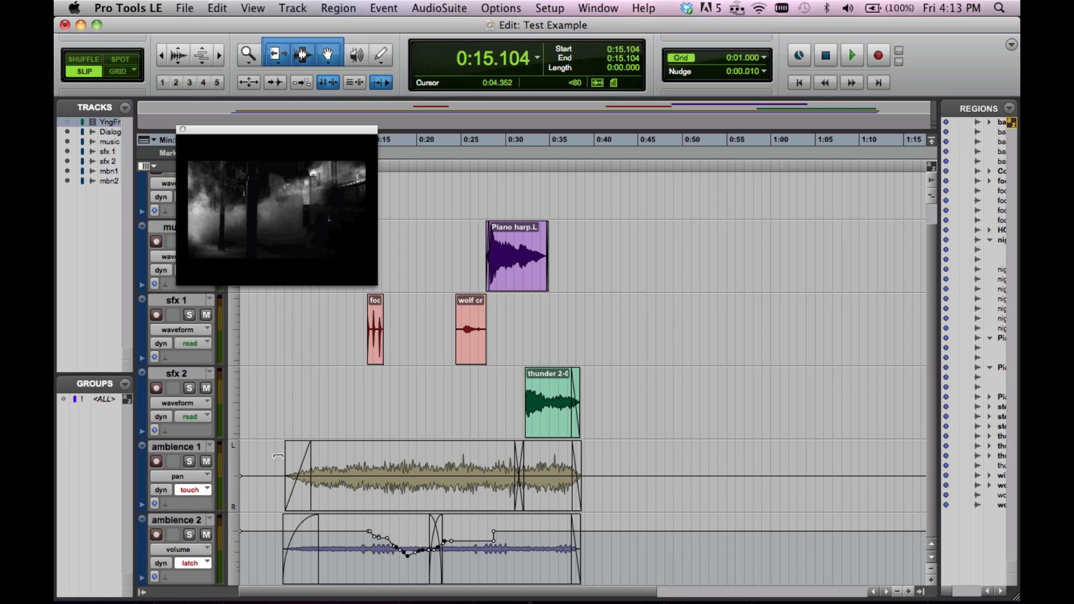
Play from about 0:04.2 with the Mix window in front and record pan automation on ambience 1 by turning its pan knob back and forth
click(276, 466)
key(super+equal)
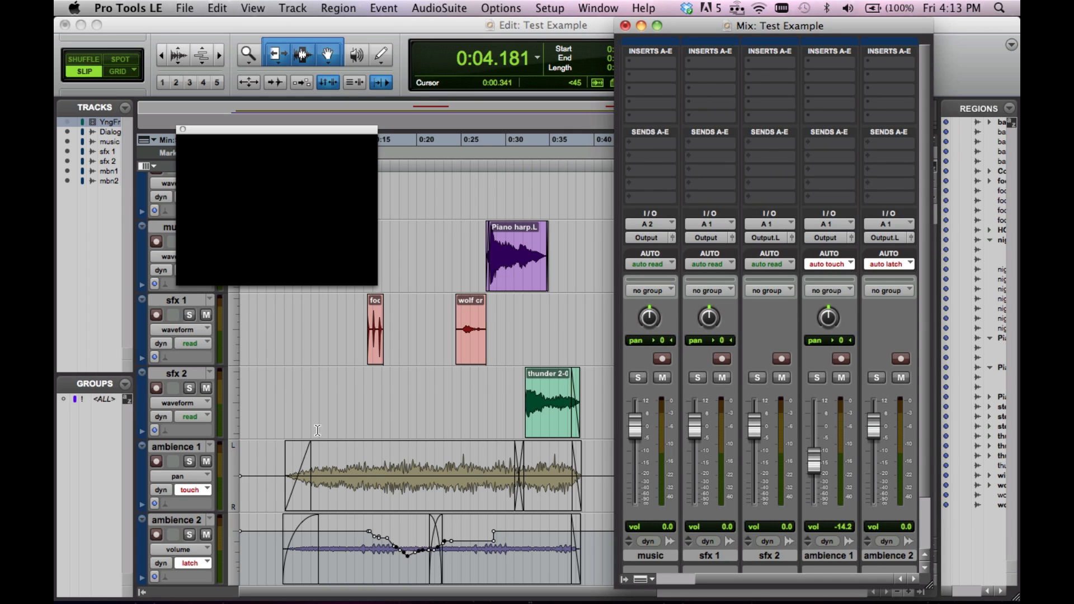
key(space)
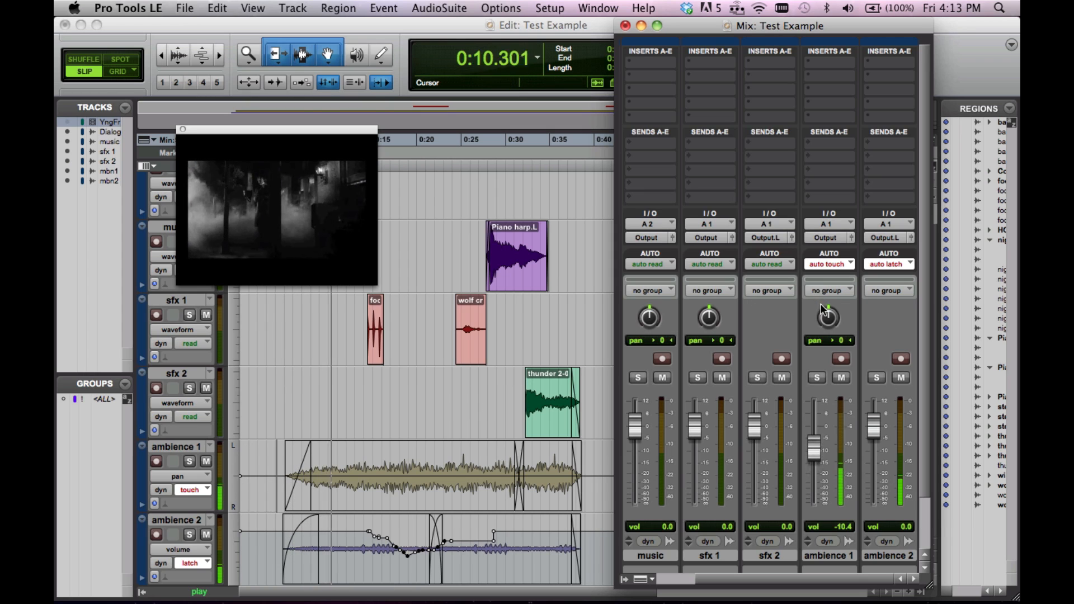
mouse_move(830, 316)
mouse_down()
mouse_move(819, 342)
mouse_move(831, 301)
mouse_move(844, 296)
mouse_move(859, 315)
mouse_move(830, 299)
mouse_move(875, 284)
mouse_move(889, 293)
mouse_move(777, 306)
mouse_move(887, 296)
mouse_move(812, 306)
mouse_up()
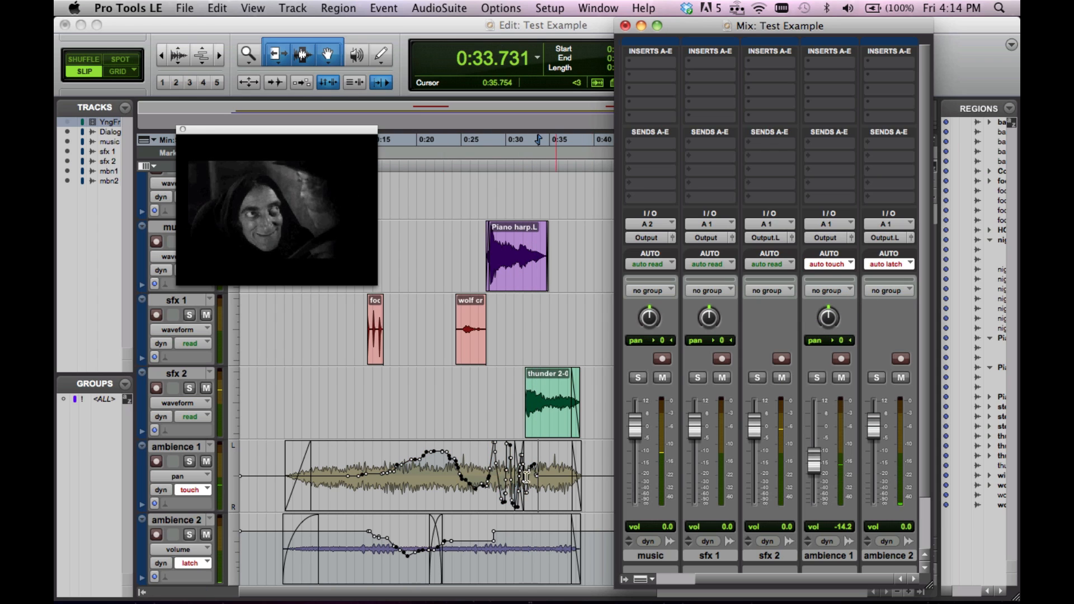
Delete the ambience 1 pan automation points between about 0:28.7 and 0:32 and bring the Mix window back to the front
drag(494, 484, 526, 485)
key(Delete)
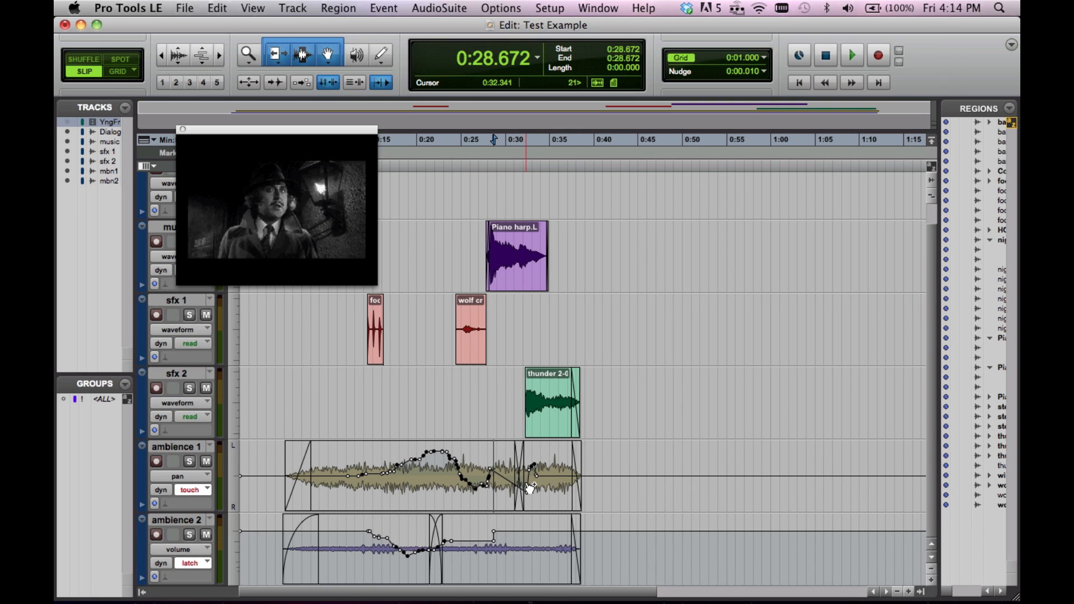
key(super+equal)
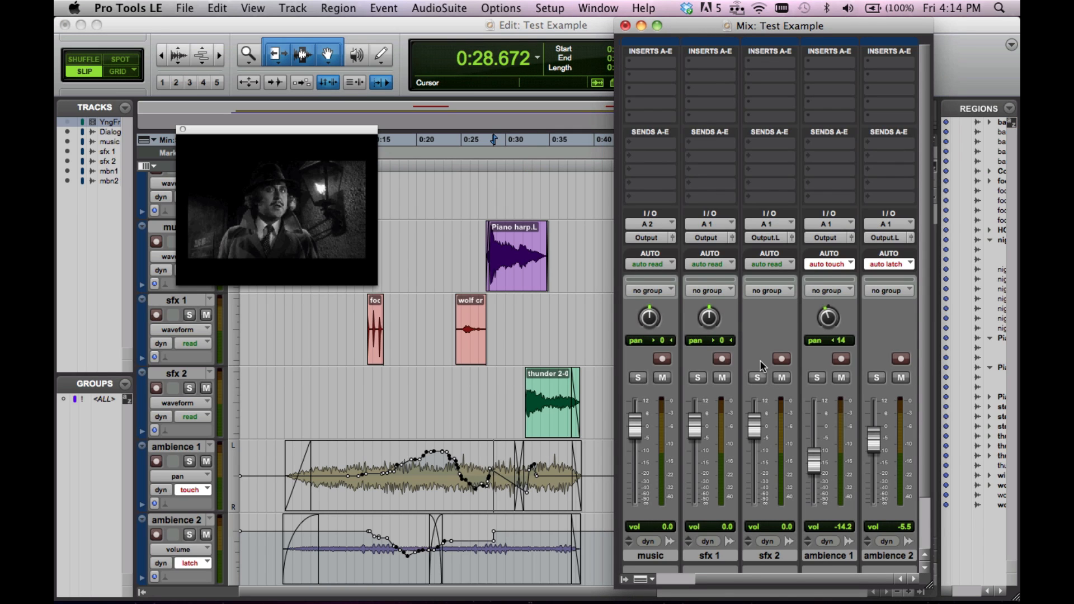